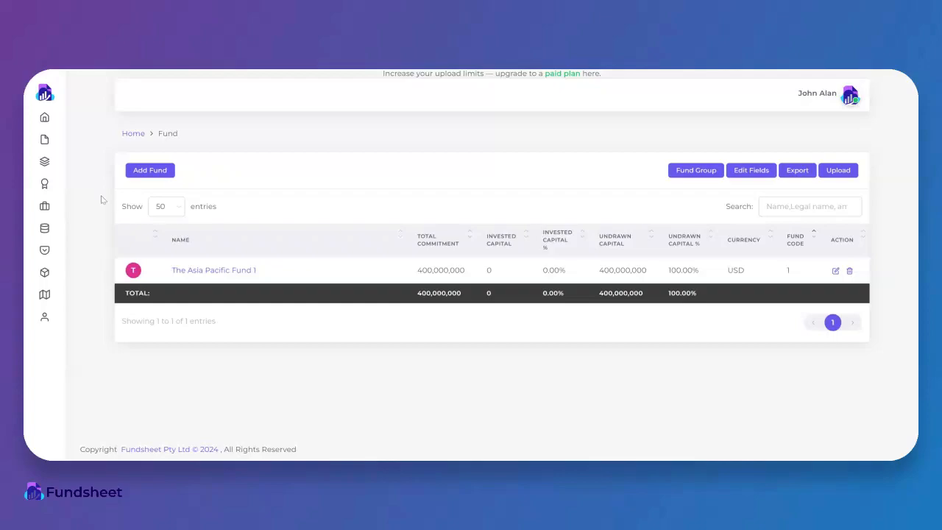
mouse_move(62, 158)
left_click(77, 141)
mouse_move(52, 162)
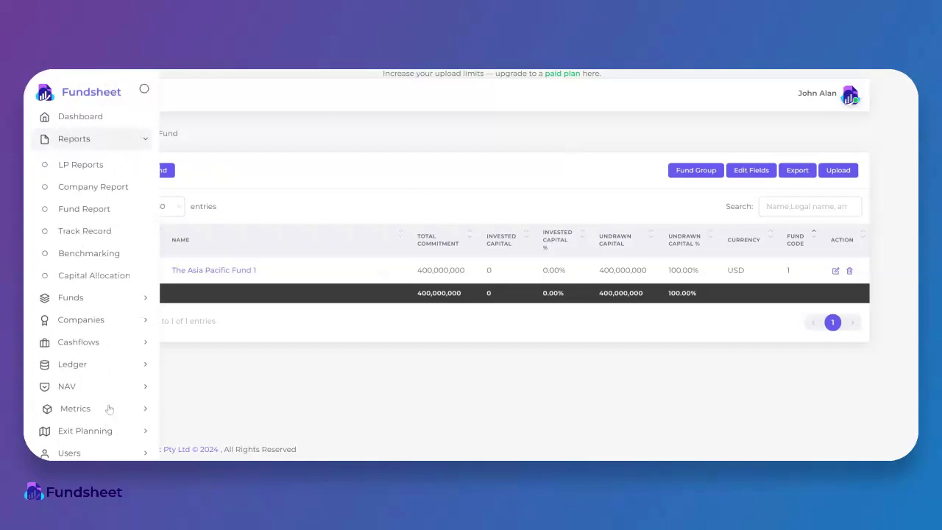
left_click(115, 434)
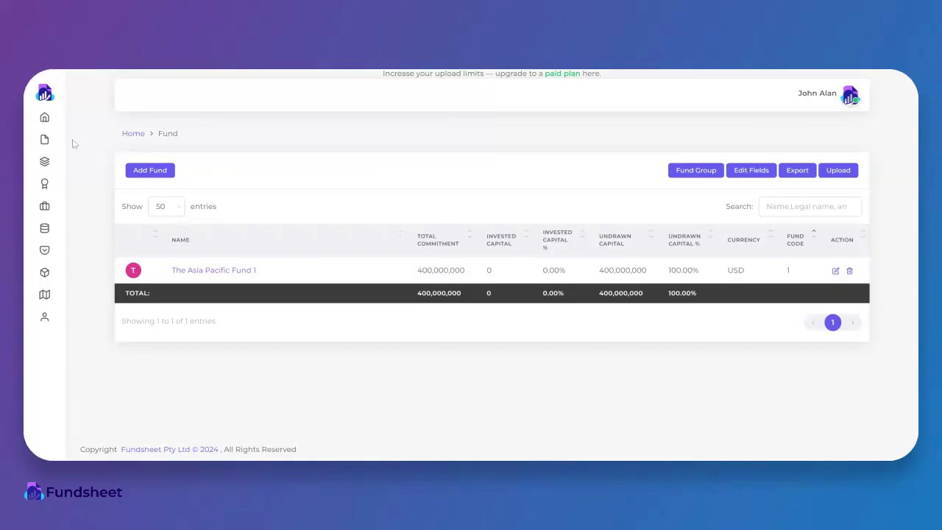
Open The Asia Pacific Fund 1 from the fund set-up list and bring up its limited partner commitments for editing.
mouse_move(76, 182)
left_click(74, 162)
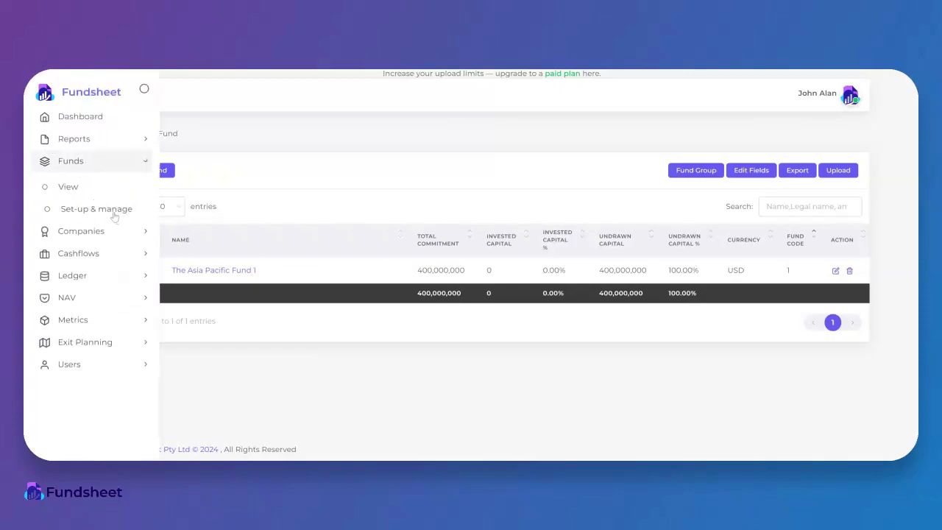
left_click(111, 213)
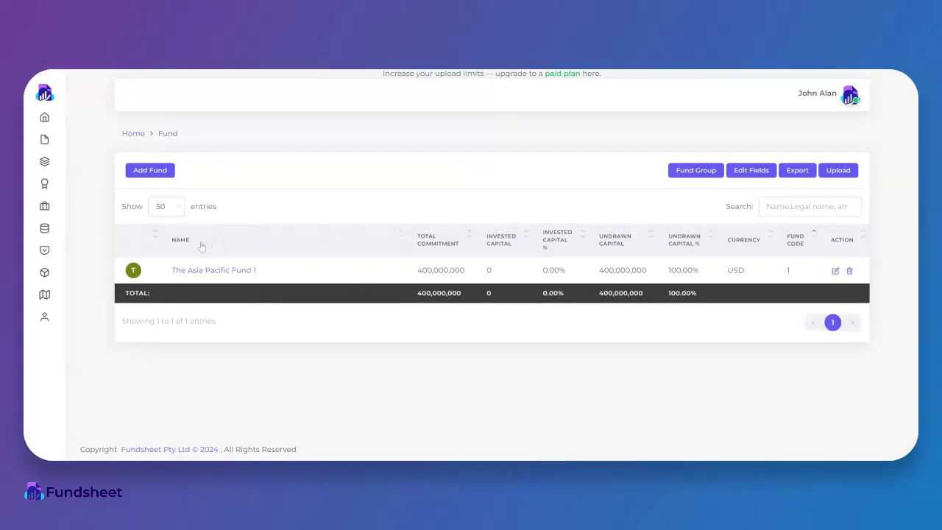
left_click(210, 272)
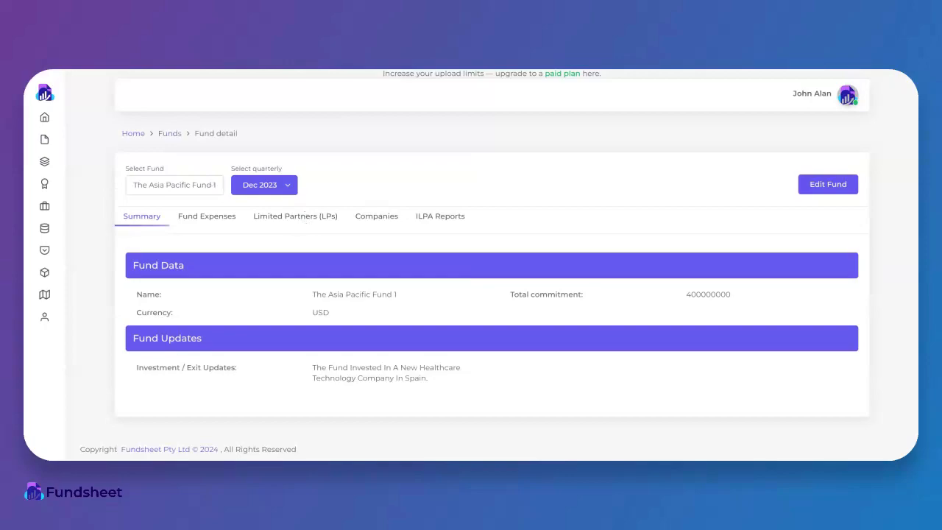
left_click(304, 218)
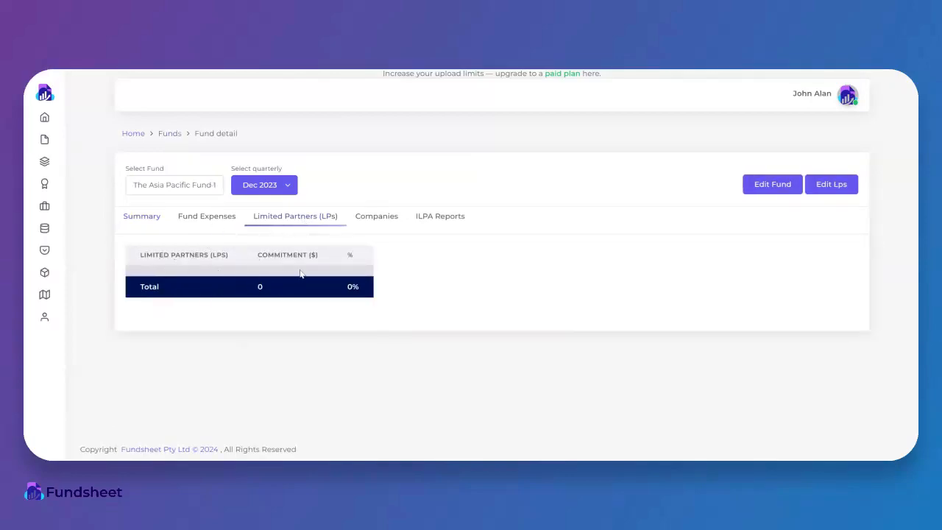
left_click(841, 187)
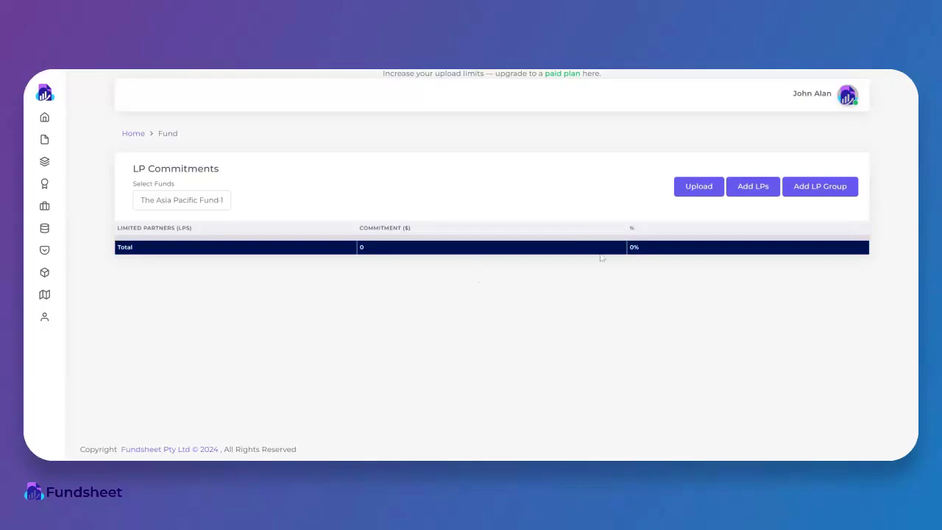
left_click(752, 189)
left_click(424, 208)
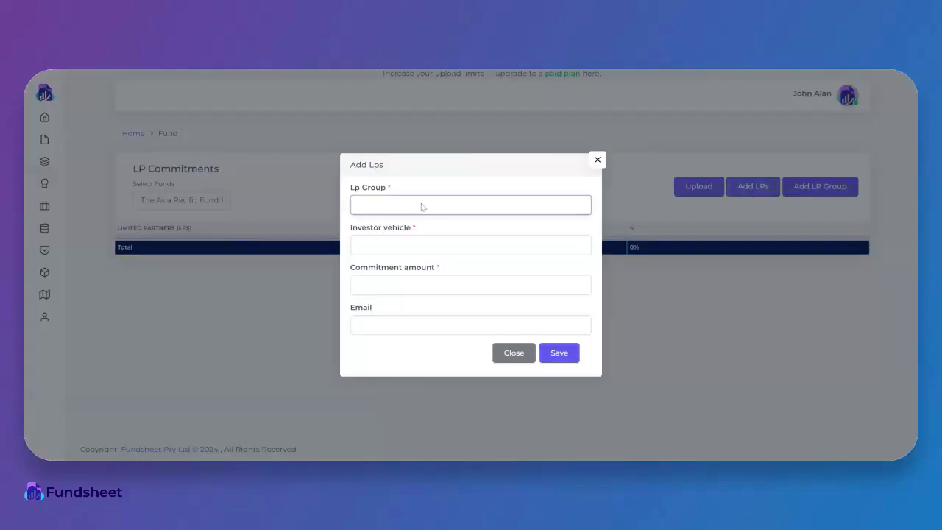
key("Tab")
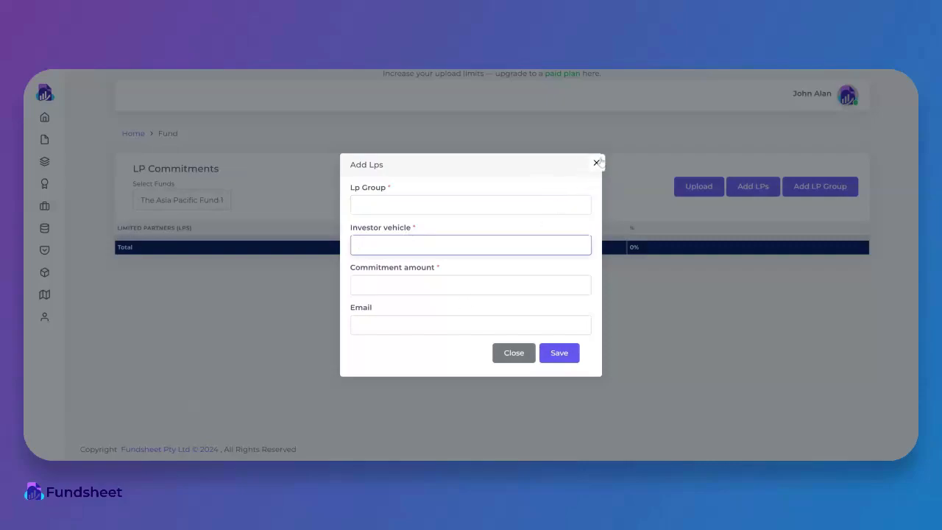
left_click(596, 164)
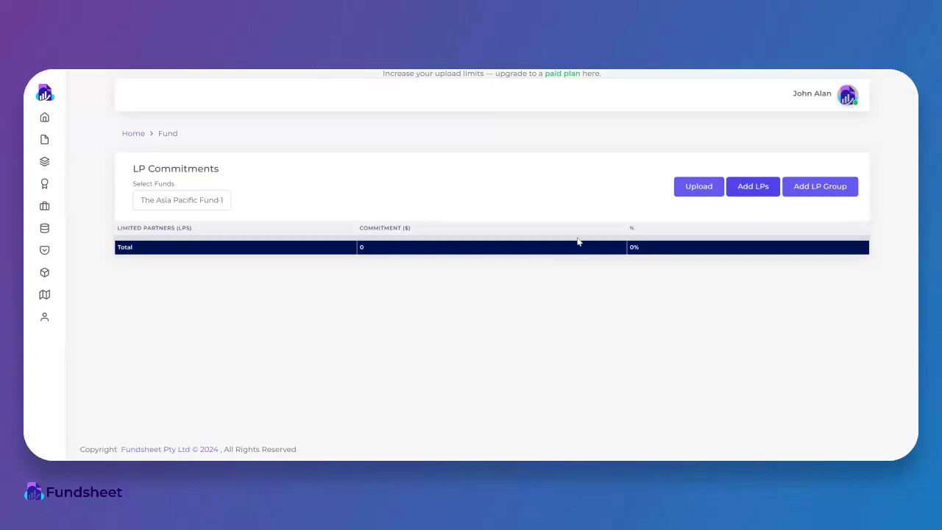
Start the LP commitments upload, and widen the investor vehicle and LP group columns in the Excel file Lp upload file.
left_click(695, 187)
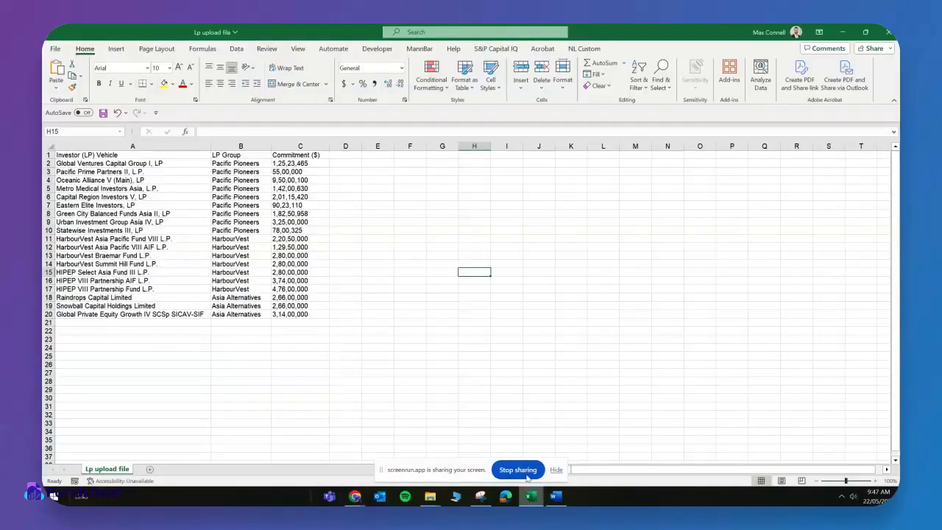
left_click_drag(211, 150, 213, 151)
left_click_drag(274, 147, 281, 146)
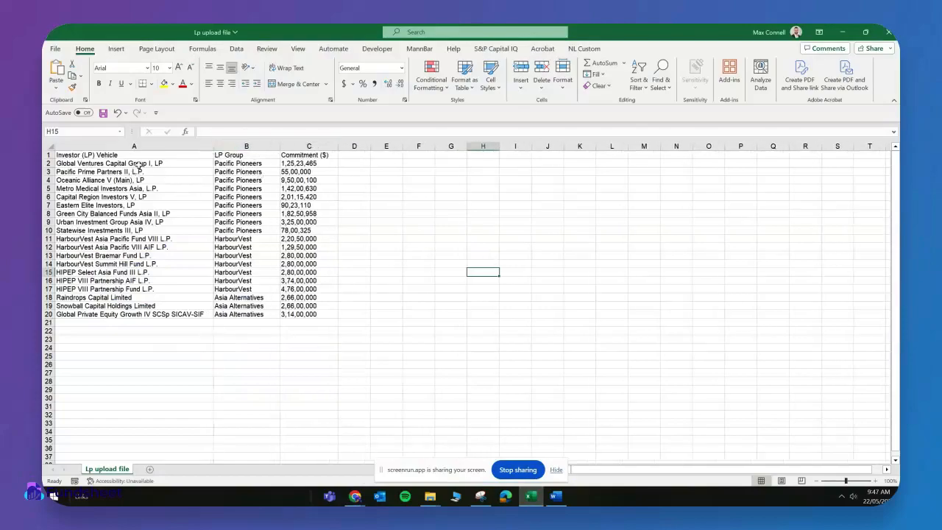
Examine the upload file's column headings, the first investor vehicles and the Pacific Pioneers entries under LP Group.
left_click_drag(326, 152, 103, 153)
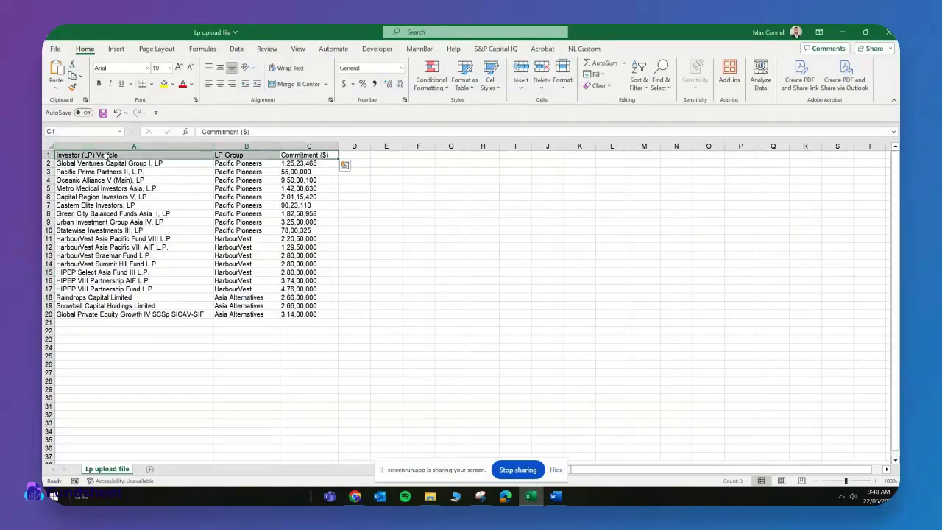
left_click(106, 156)
left_click(137, 164)
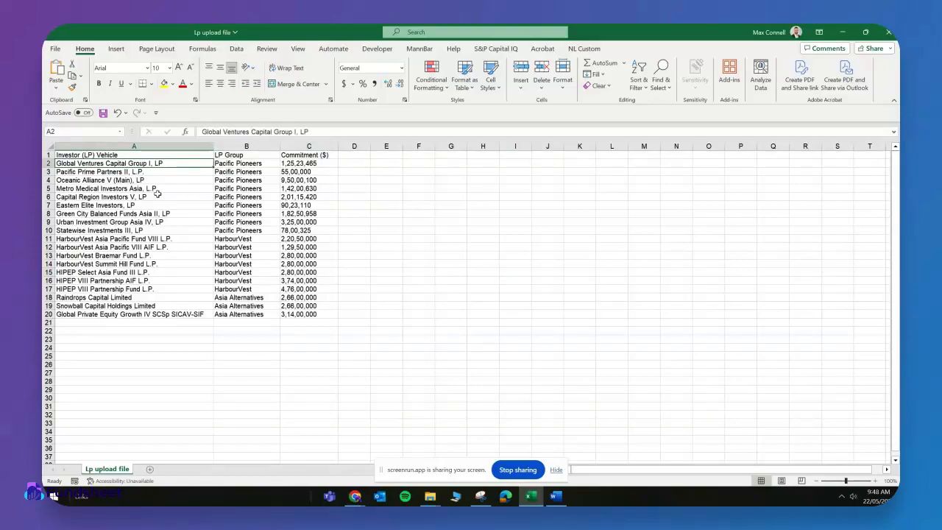
key("Down")
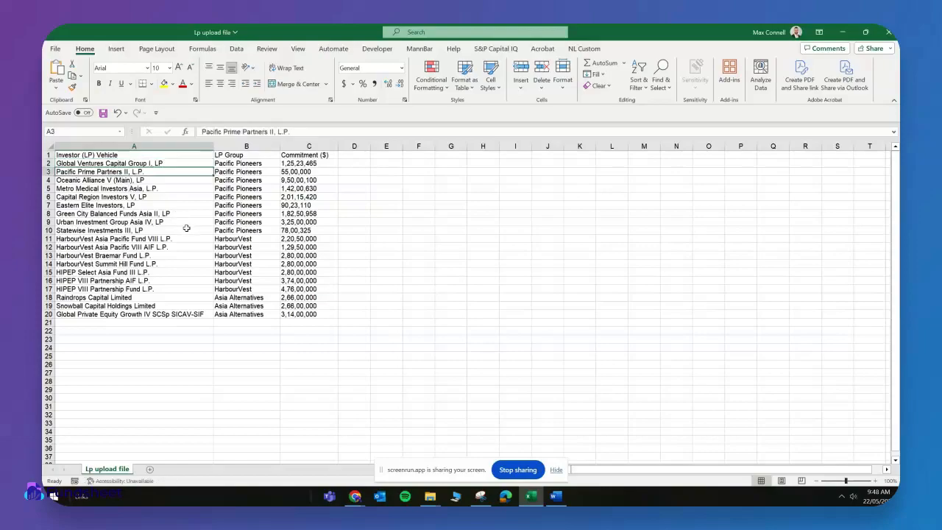
left_click(248, 162)
left_click_drag(248, 162, 240, 237)
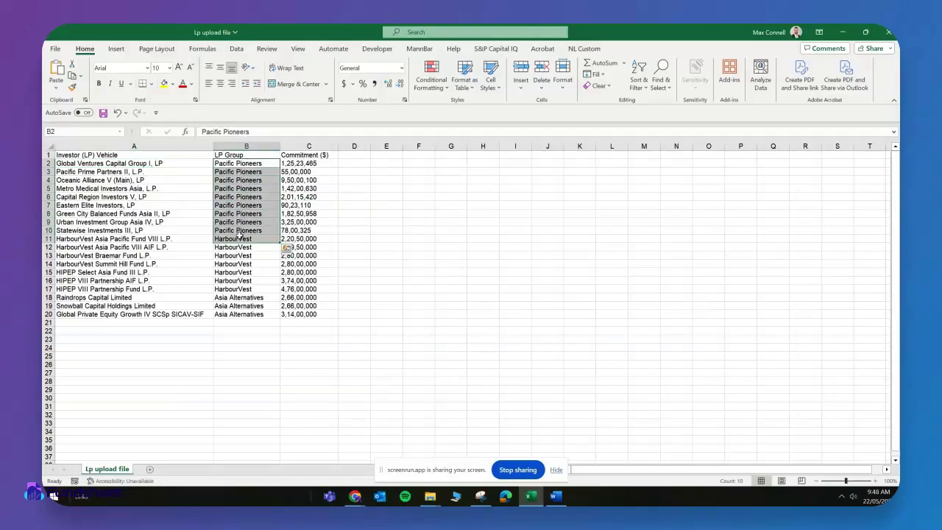
left_click(240, 234)
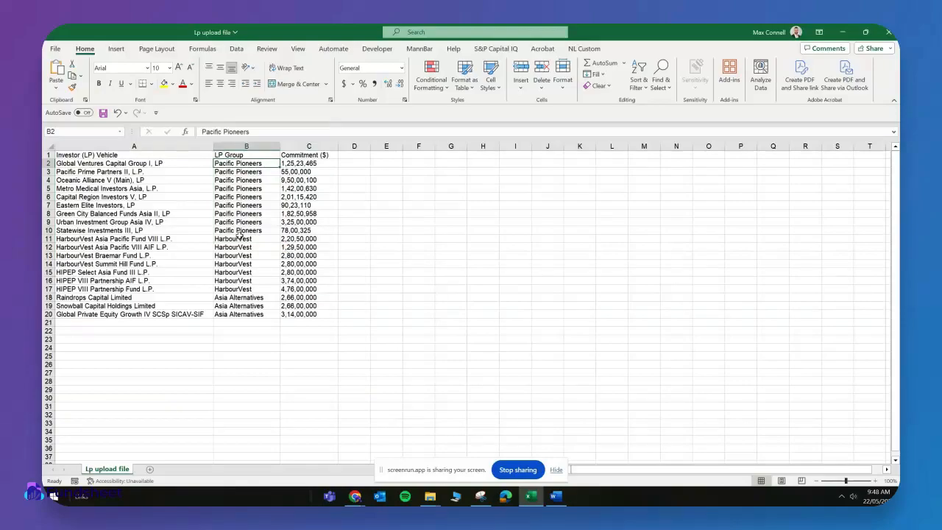
key("Down")
key("Down")
key("Down")
key("Down")
key("Down")
key("Down")
key("Down")
key("Down")
key("Down")
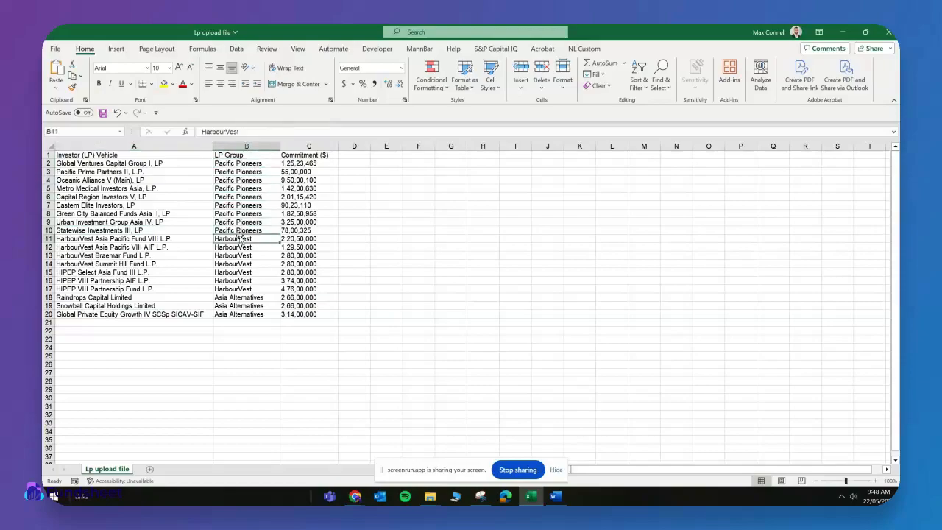
Examine the LP group, commitment amounts and investor vehicles of the HarbourVest rows 11 to 17.
key("shift+Down")
key("shift+Down")
key("shift+Down")
key("shift+Down")
key("shift+Down")
key("Right")
key("shift+Down")
key("shift+Down")
key("shift+Down")
key("shift+Down")
key("shift+Down")
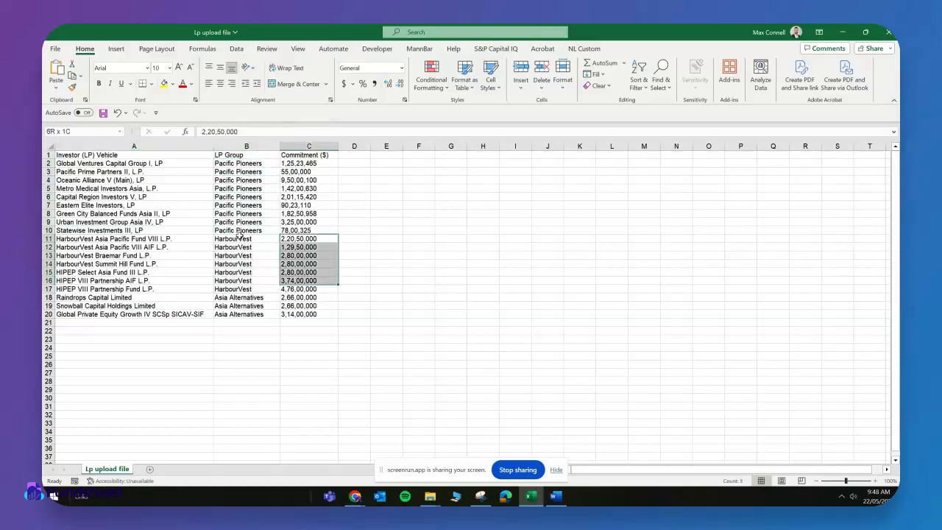
key("shift+Down")
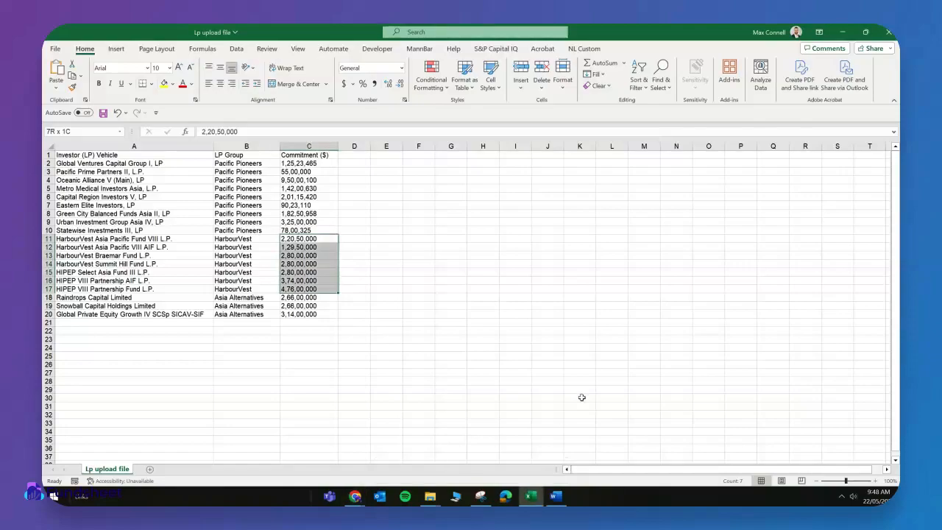
left_click_drag(307, 240, 301, 290)
left_click_drag(180, 239, 180, 288)
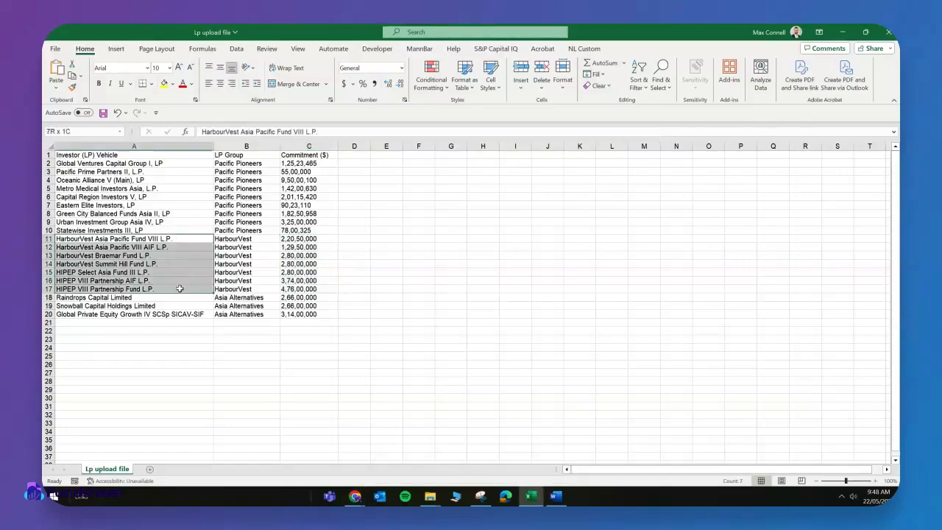
Go through each HarbourVest investor vehicle in rows 11 to 17 and compare them with their LP group entries.
left_click(164, 238)
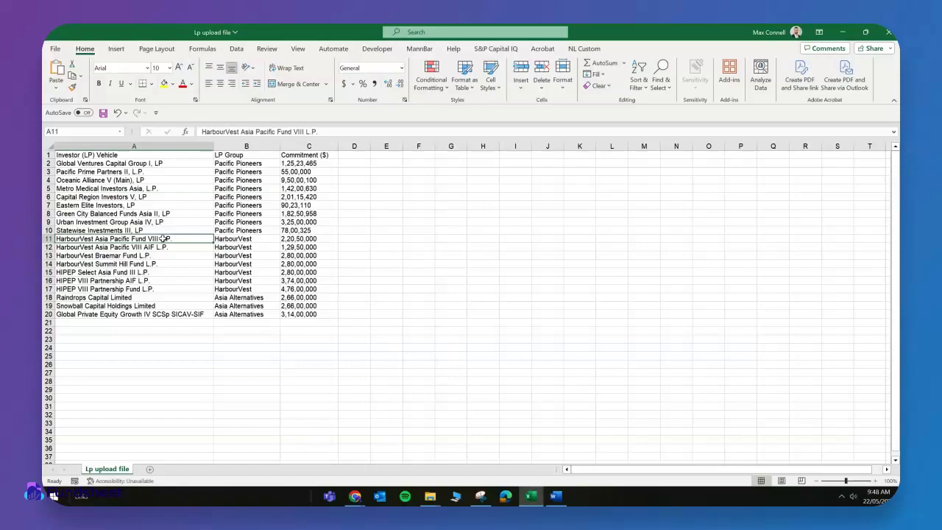
key("Down")
key("Down")
key("Down")
key("Down")
key("Down")
key("Down")
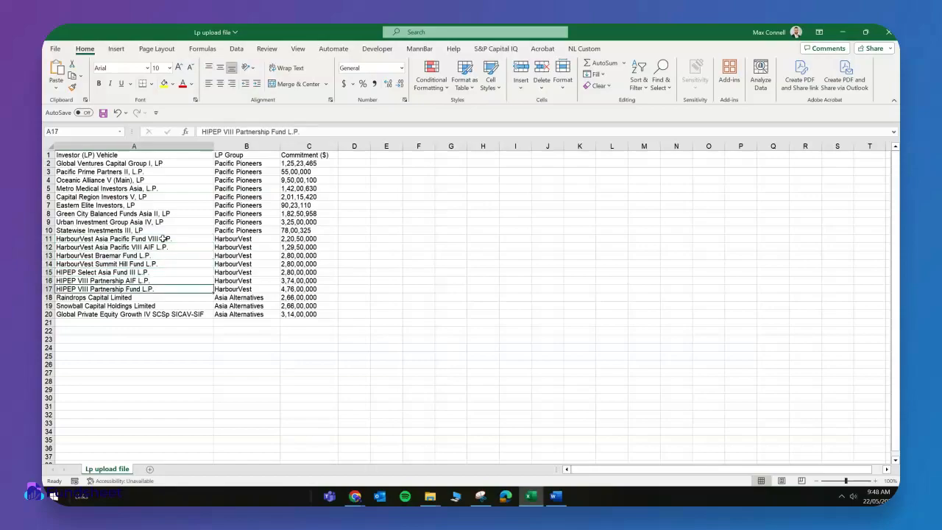
key("shift+Up")
key("shift+Up")
key("shift+Up")
key("shift+Up")
key("shift+Up")
key("shift+Up")
key("Right")
key("shift+Up")
key("shift+Up")
key("shift+Up")
key("shift+Up")
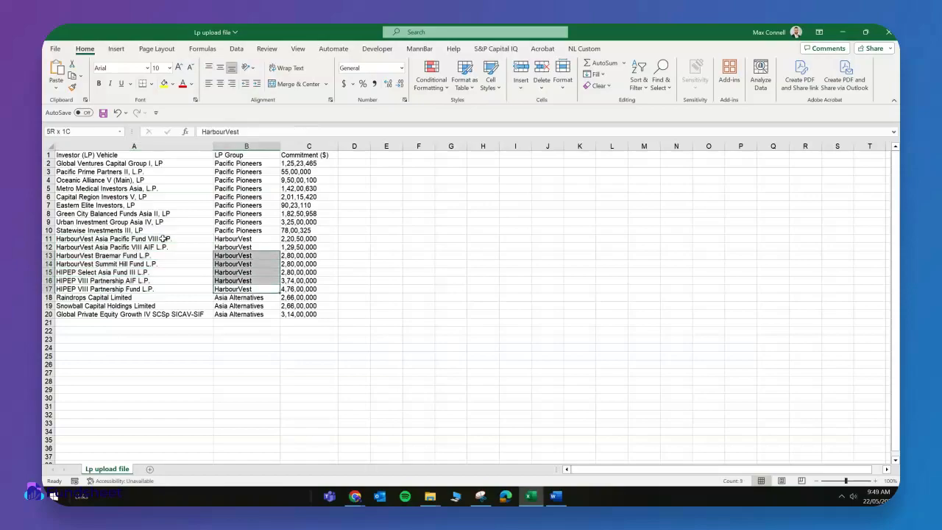
key("shift+Up")
key("shift+Up")
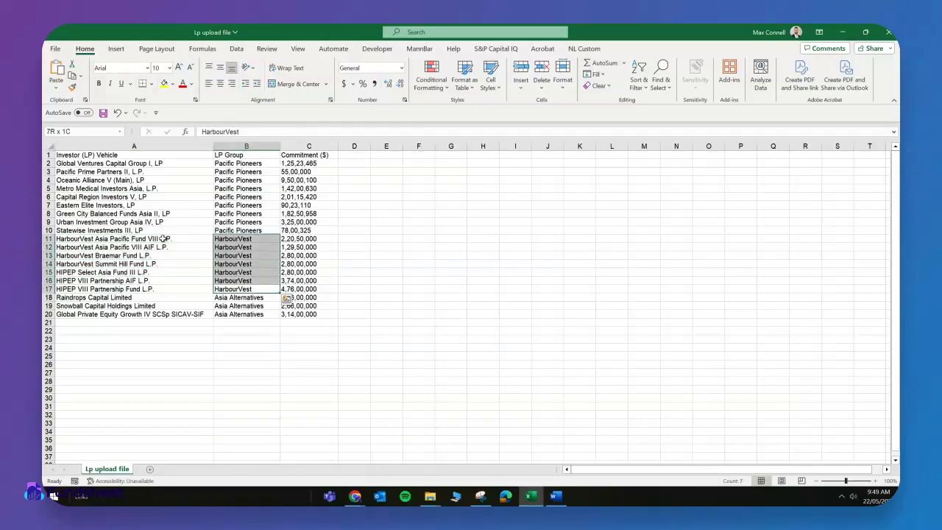
Inspect how the HarbourVest Asia Pacific VIII AIF L.P. row pairs its investor vehicle with an LP group and commitment.
left_click(257, 247)
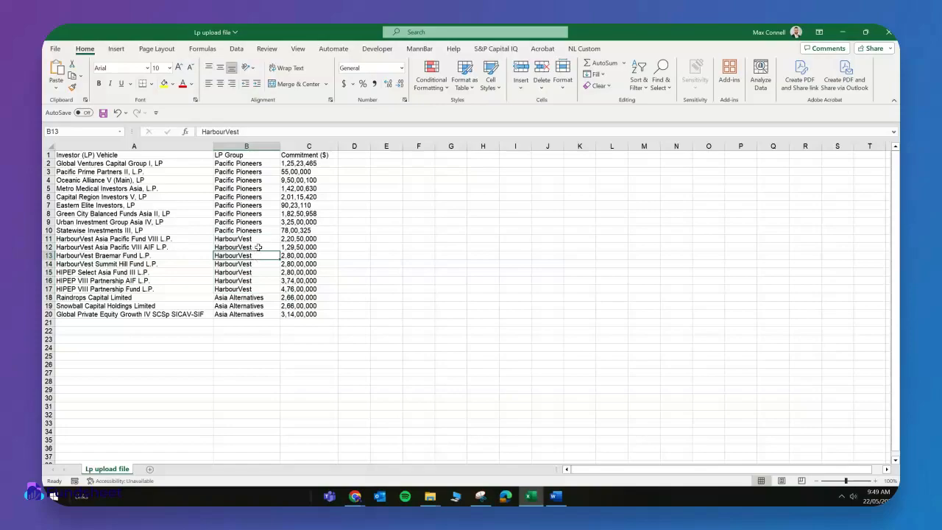
left_click(147, 241)
left_click(147, 249)
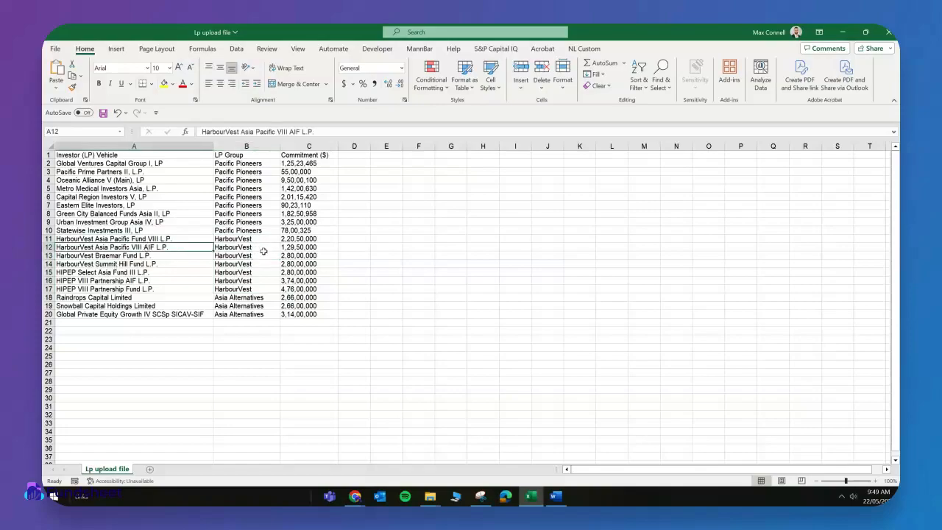
left_click(259, 249)
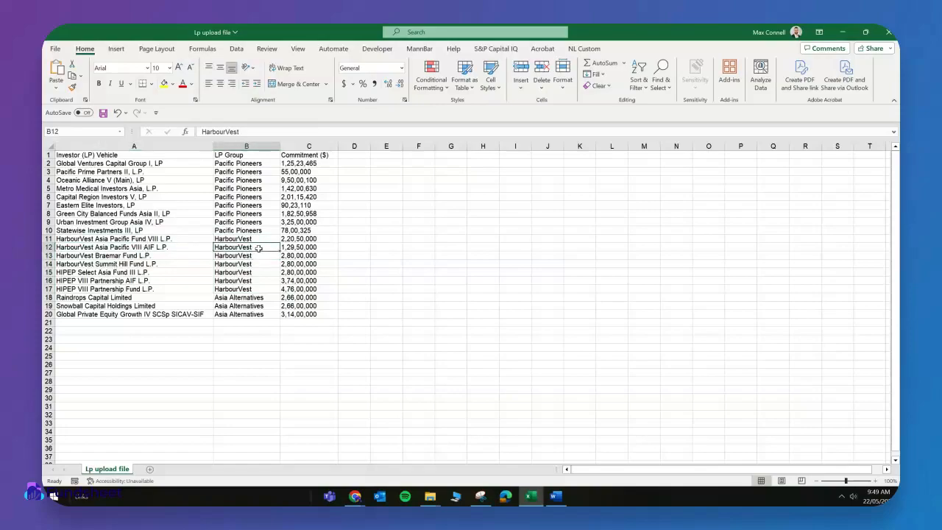
left_click(177, 247, "shift")
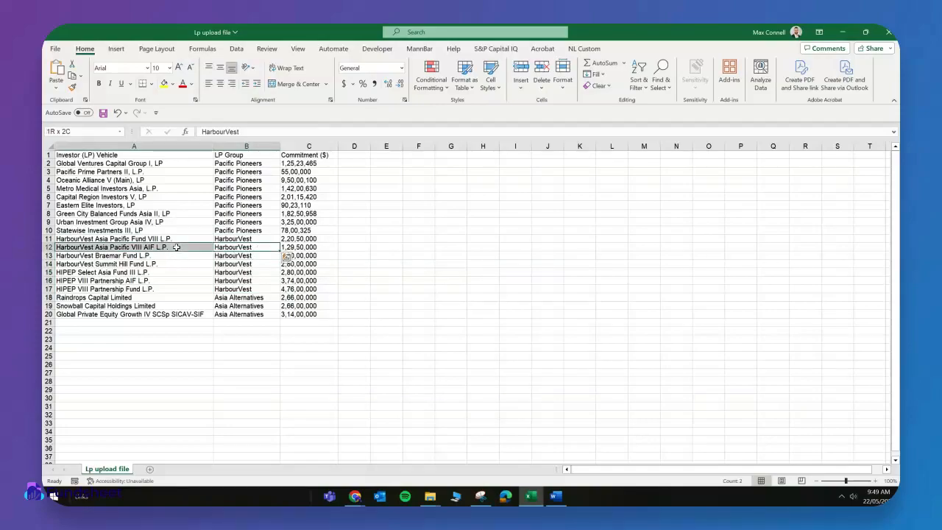
left_click(186, 246)
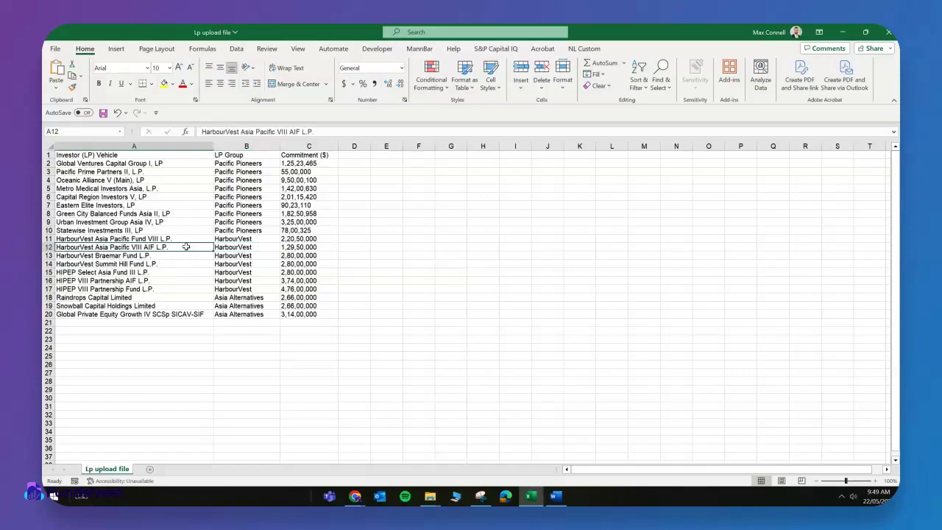
left_click_drag(186, 246, 291, 249)
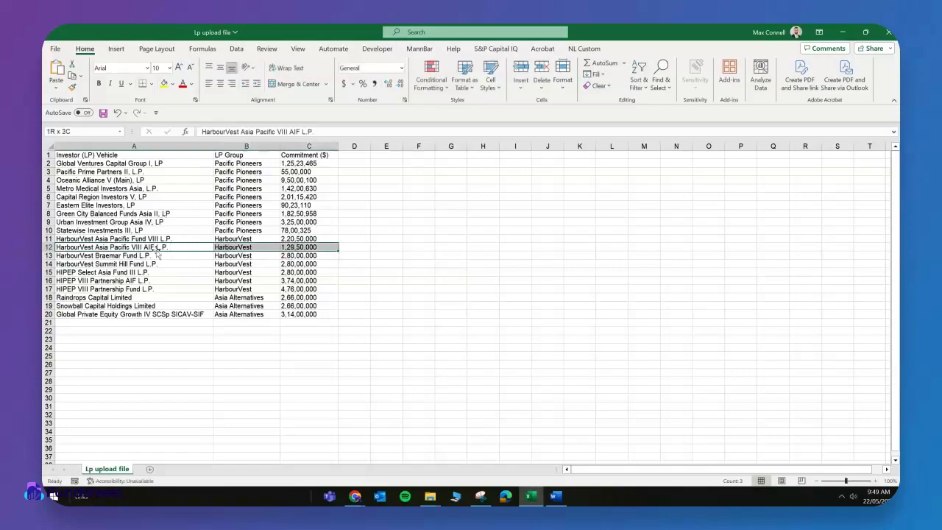
Review the LP Group column from Pacific Pioneers through HarbourVest to Asia Alternatives, and look over the table as a whole.
left_click_drag(225, 164, 238, 315)
left_click(248, 163)
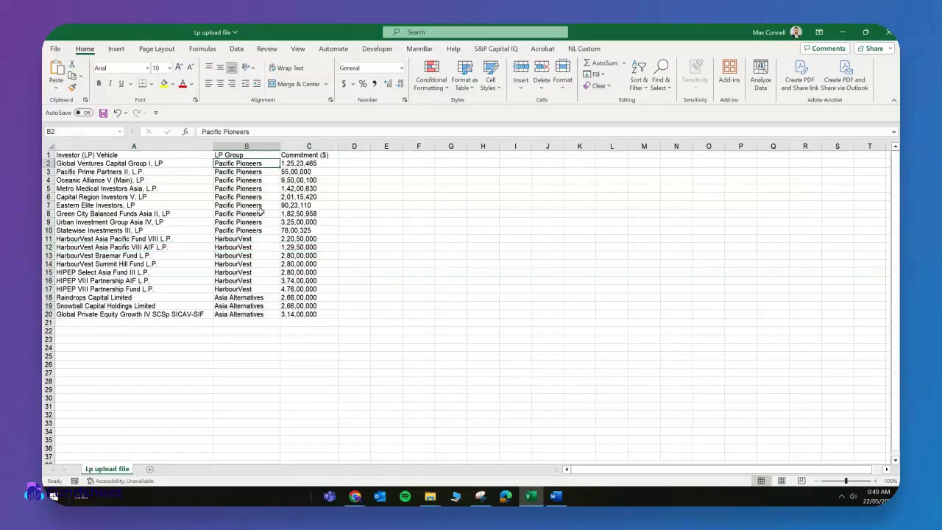
left_click(249, 241, "shift")
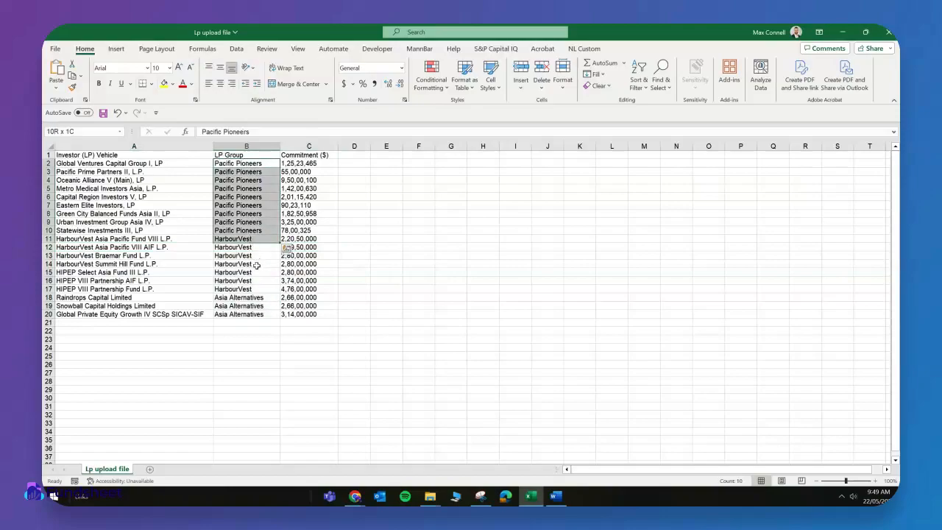
left_click(256, 265)
left_click(257, 299)
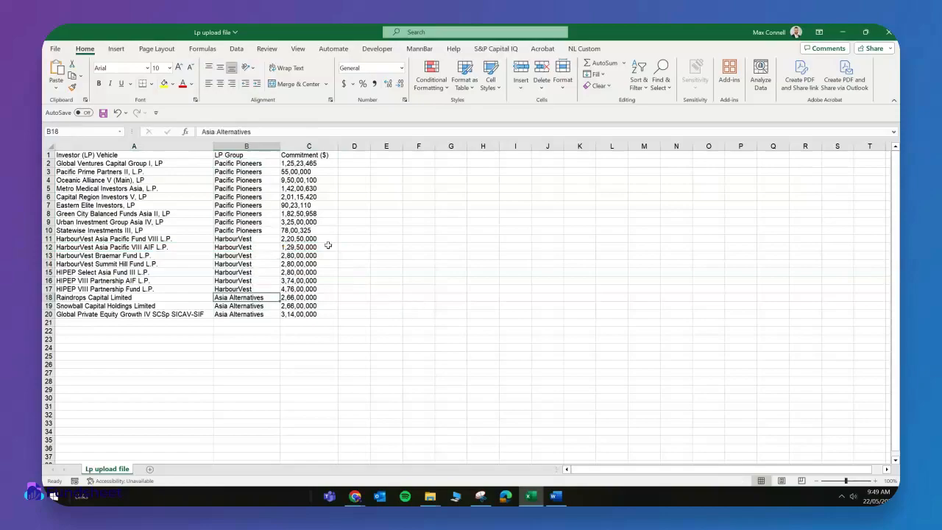
left_click_drag(108, 156, 273, 279)
left_click(340, 280)
left_click(301, 175)
left_click(412, 186)
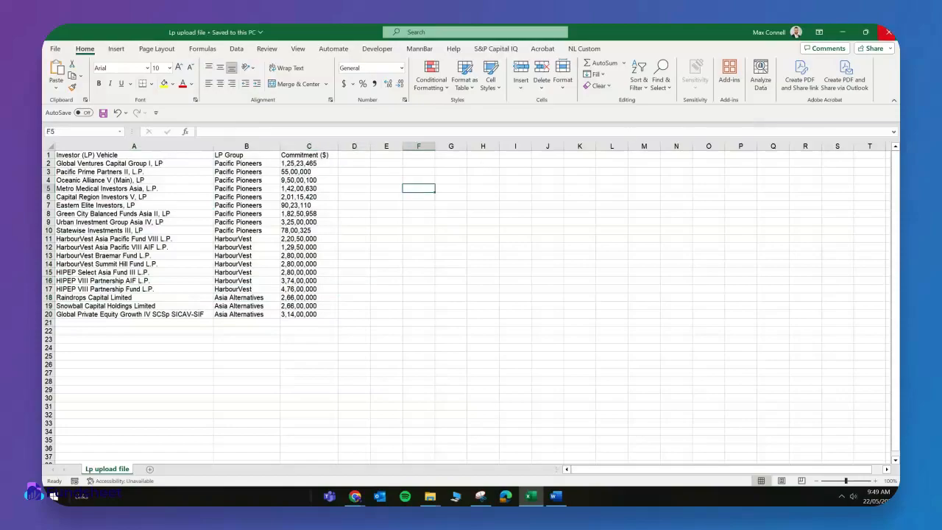
Switch to Fundsheet in the browser and upload the LP upload file from the Downloads folder to the fund's LP commitments.
left_click(356, 497)
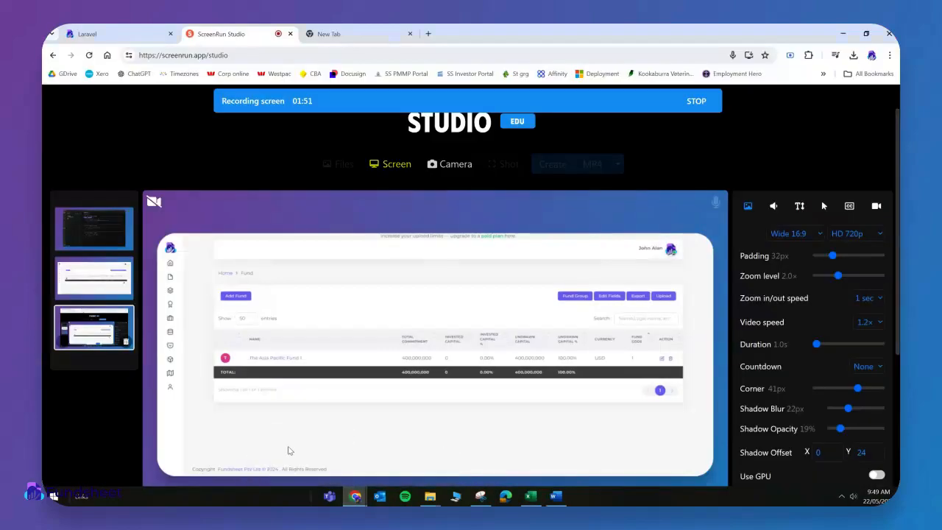
left_click(406, 440)
left_click(97, 33)
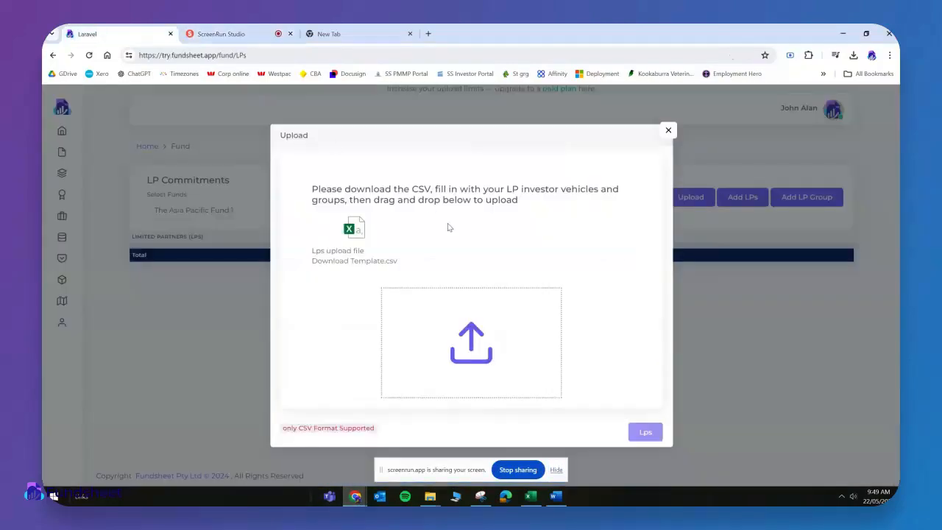
left_click(462, 343)
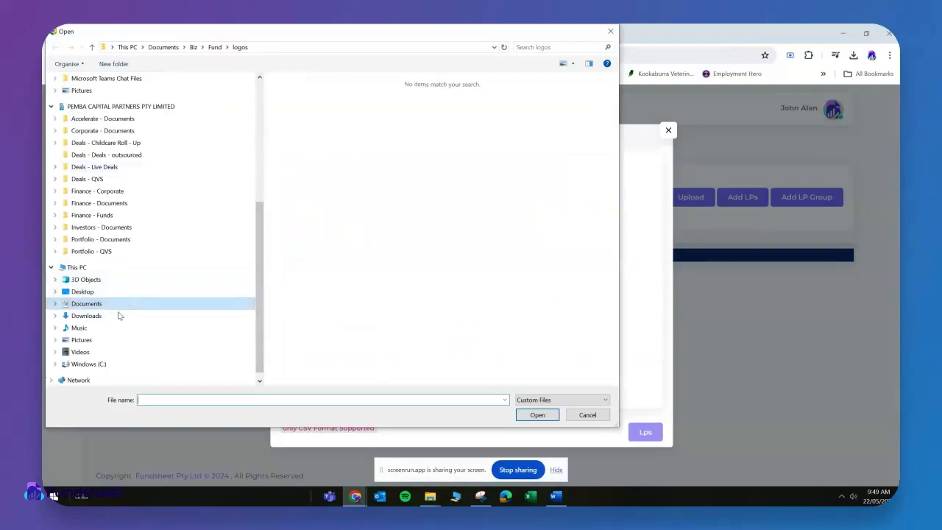
left_click(118, 315)
double_click(327, 108)
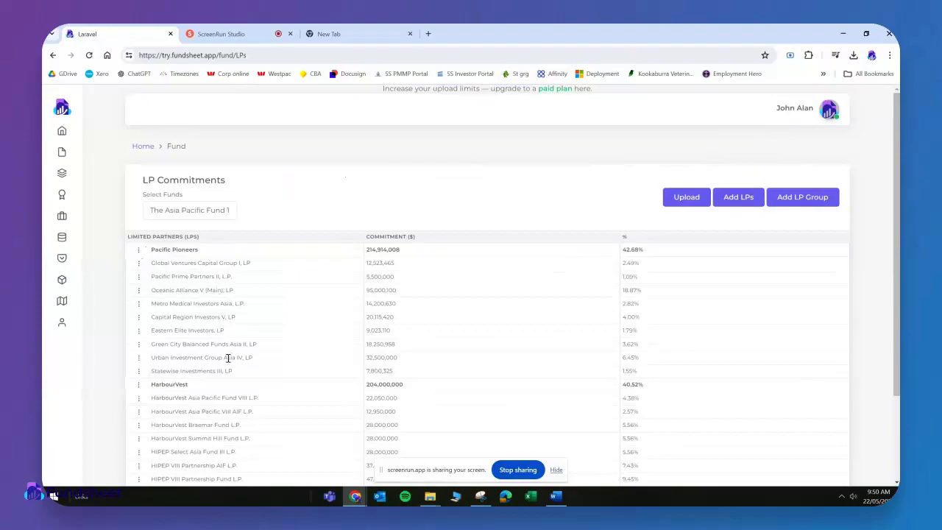
Review the uploaded LP commitments table, checking the group subtotals, investor vehicle amounts, percentages and the total row.
scroll(233, 357, "down", 1)
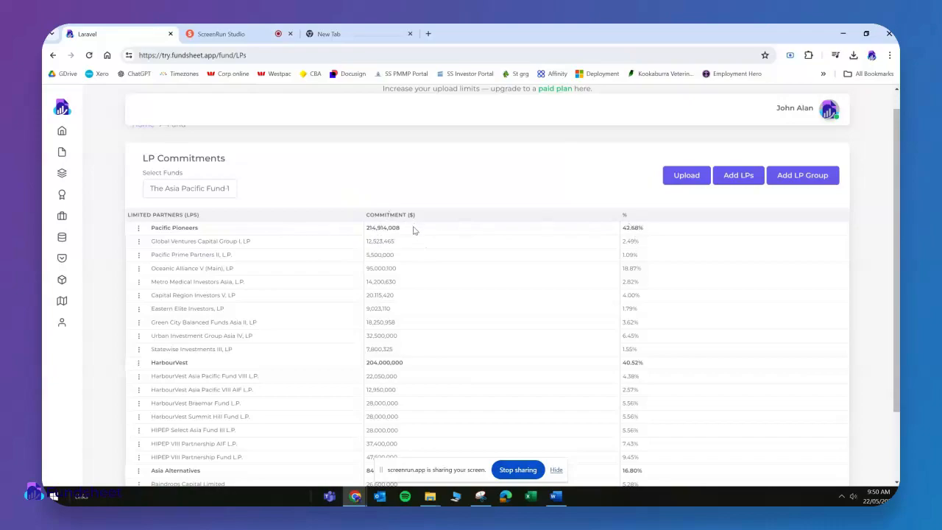
left_click_drag(401, 230, 373, 228)
scroll(371, 228, "down", 2)
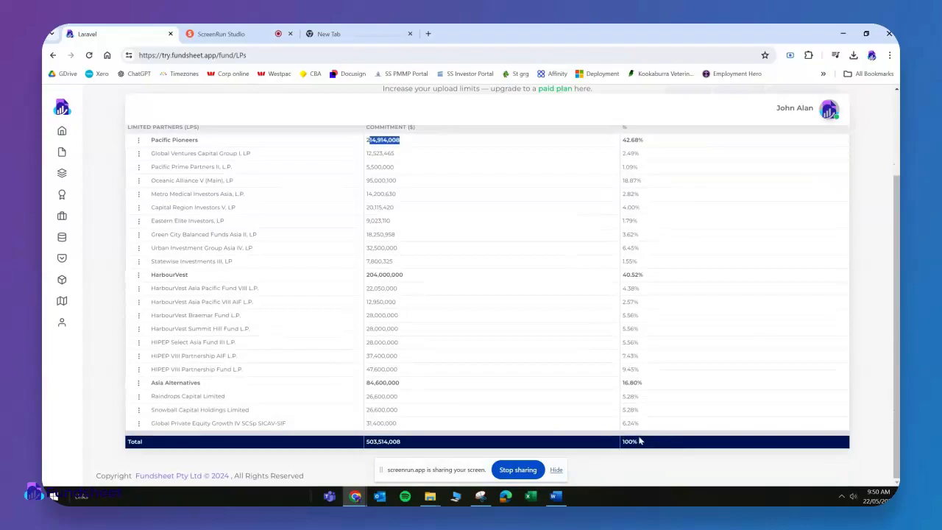
scroll(404, 315, "up", 3)
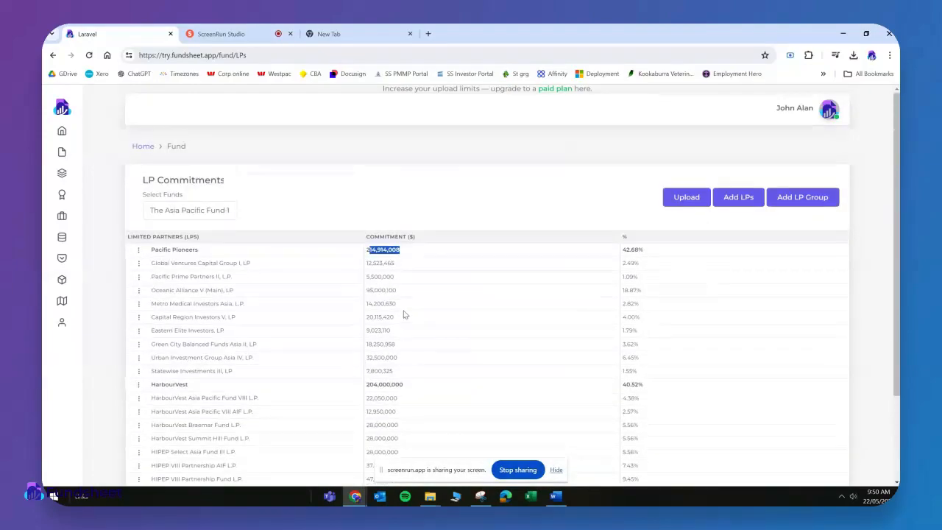
left_click(513, 206)
scroll(174, 275, "down", 3)
scroll(174, 272, "up", 3)
scroll(155, 236, "down", 2)
scroll(140, 236, "down", 2)
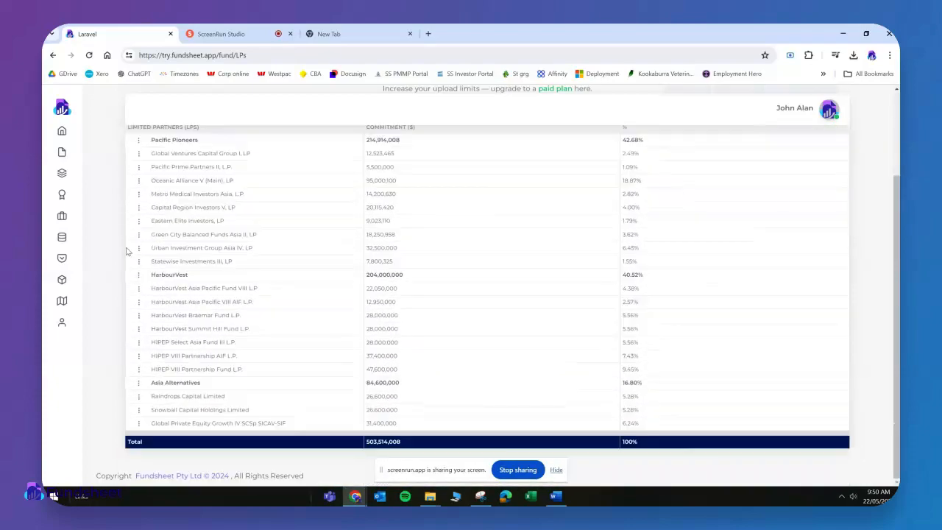
Delete the Asia Alternatives LP group from the LP commitments and confirm the deletion.
left_click(138, 384)
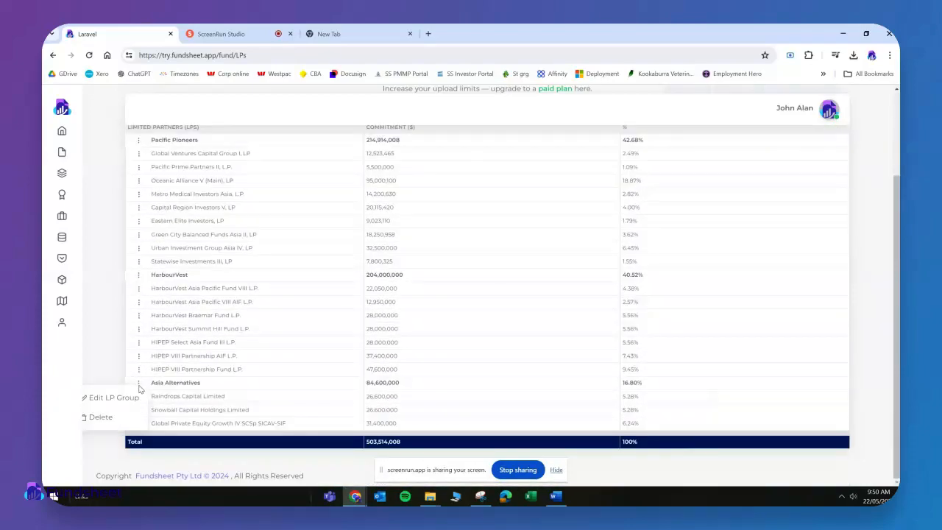
left_click(113, 414)
left_click(568, 315)
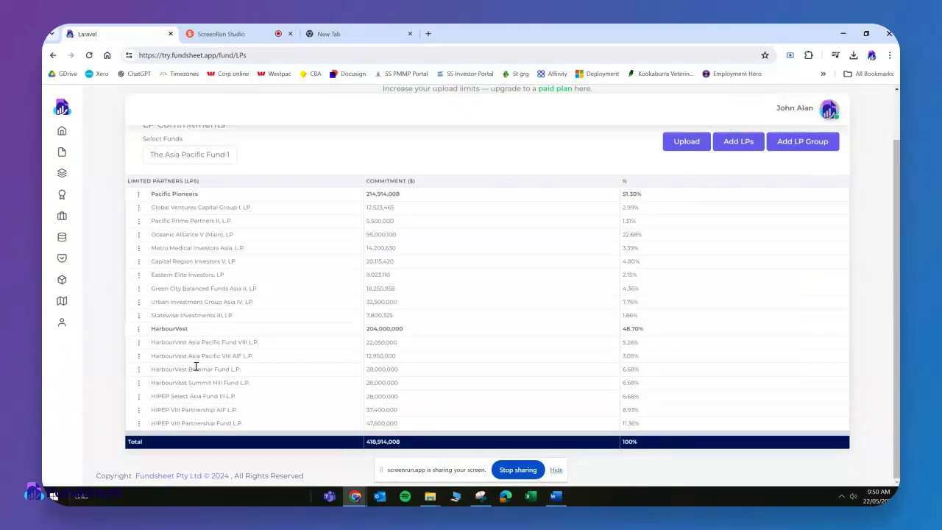
Delete the Green City Balanced Funds Asia II, LP investor vehicle from the Pacific Pioneers group and check the total row.
left_click(139, 289)
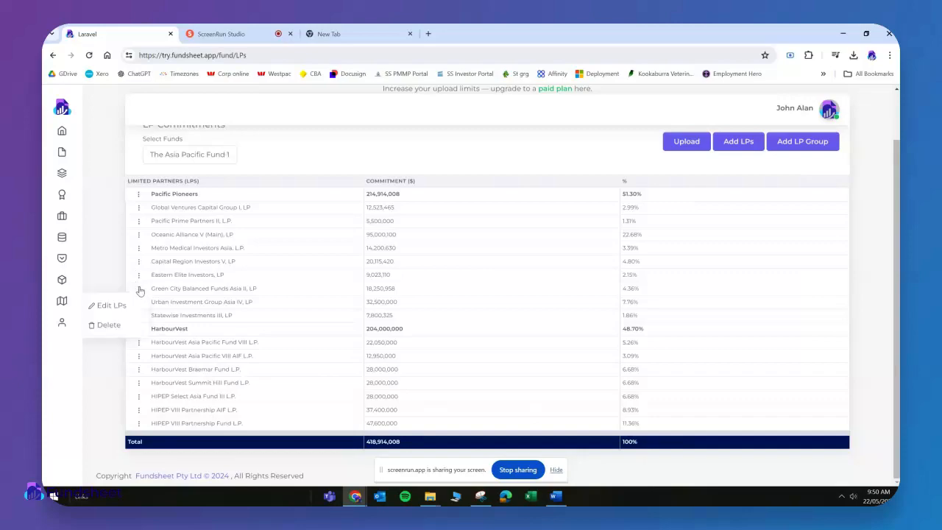
left_click(103, 324)
left_click(560, 309)
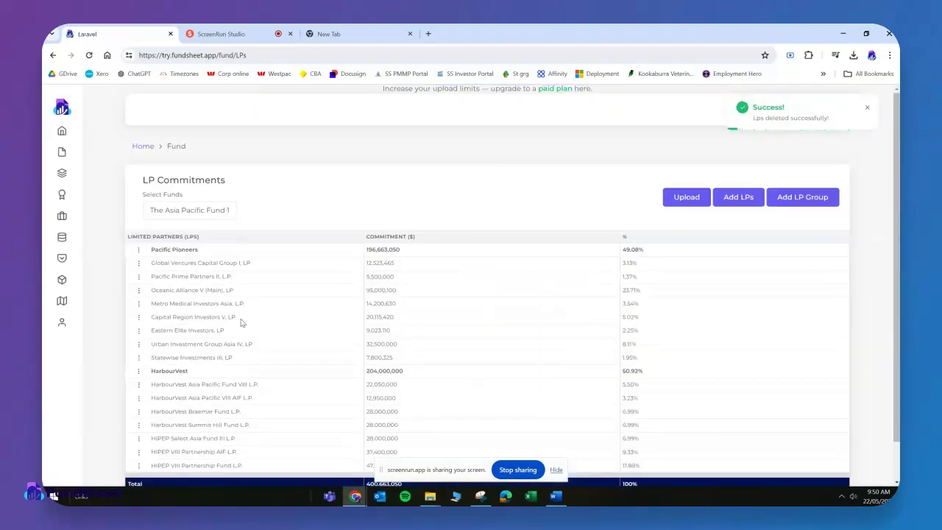
scroll(246, 324, "down", 1)
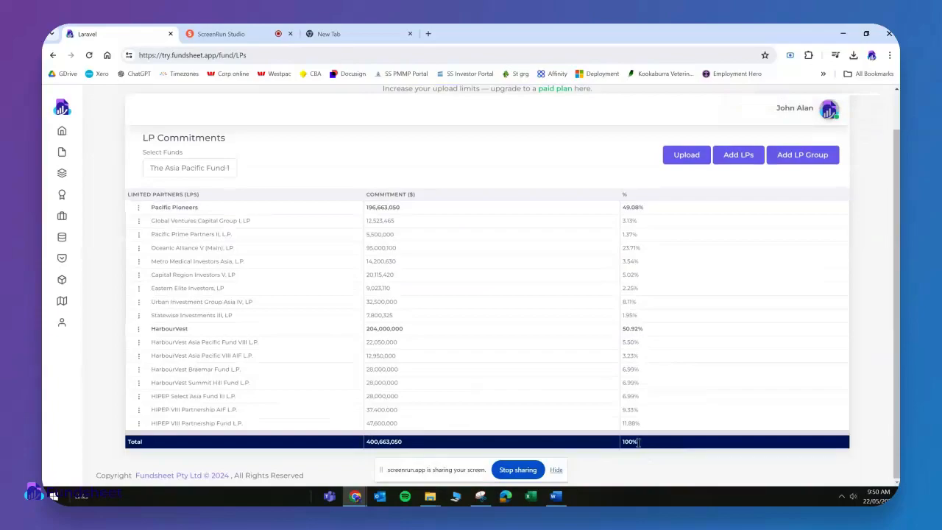
scroll(645, 329, "up", 1)
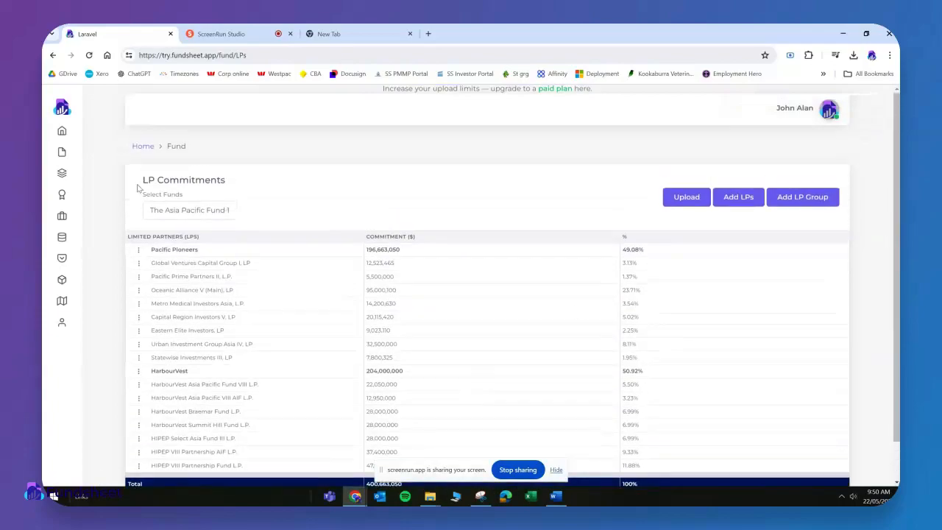
Open the fund detail view of The Asia Pacific Fund 1 and review its limited partners table down to the total row.
mouse_move(66, 173)
left_click(111, 176)
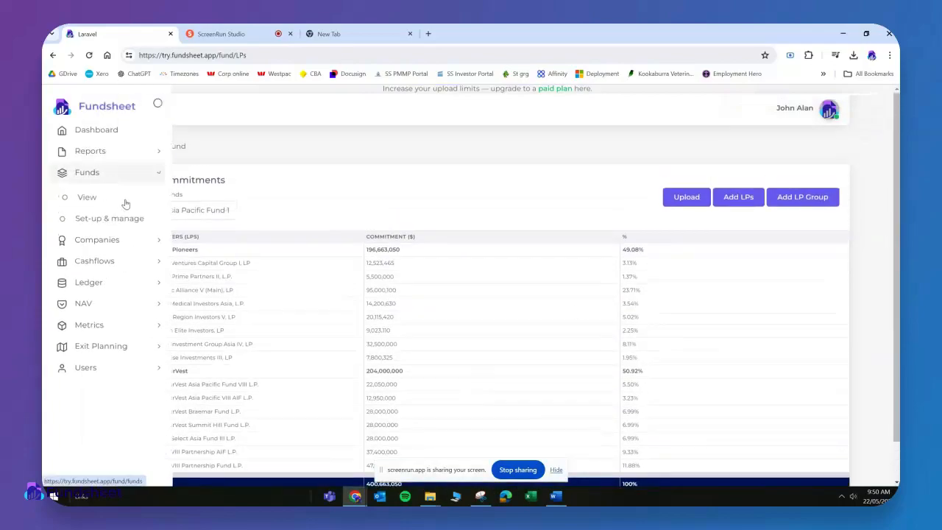
left_click(125, 203)
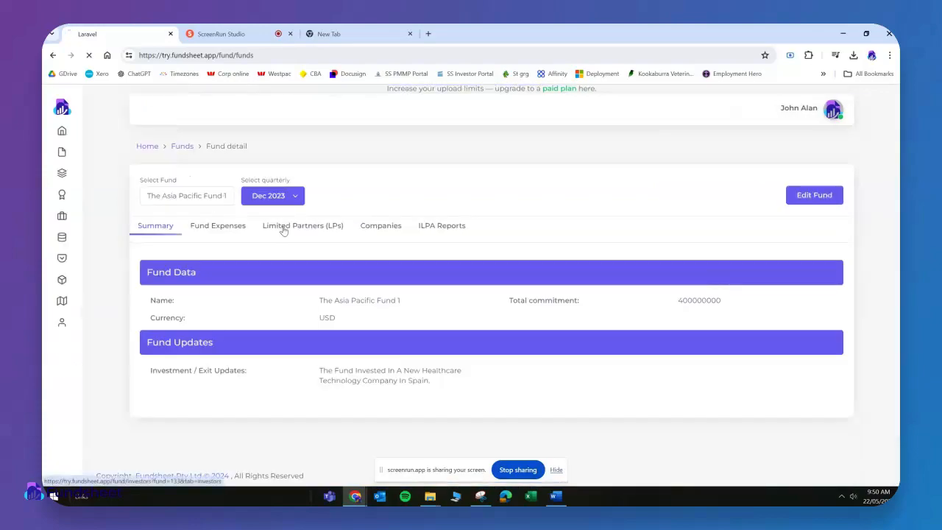
left_click(284, 230)
scroll(331, 362, "down", 2)
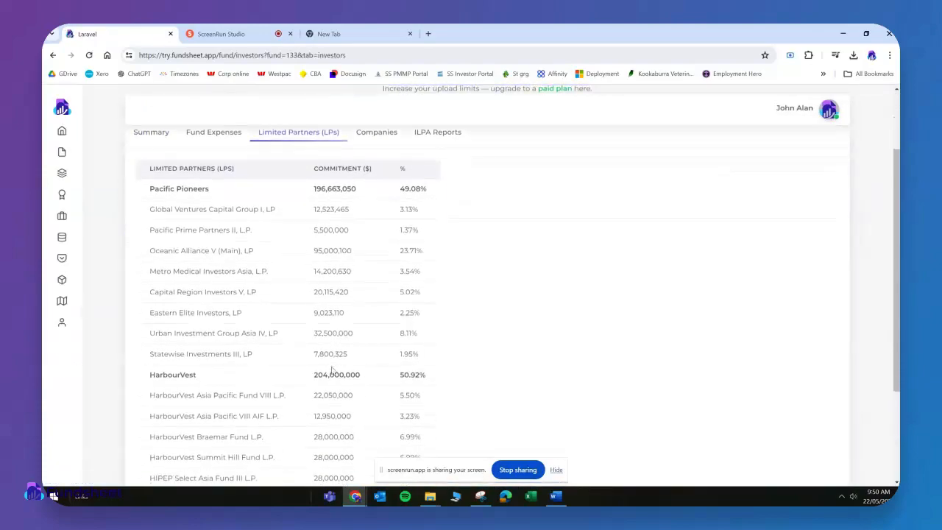
scroll(332, 370, "down", 2)
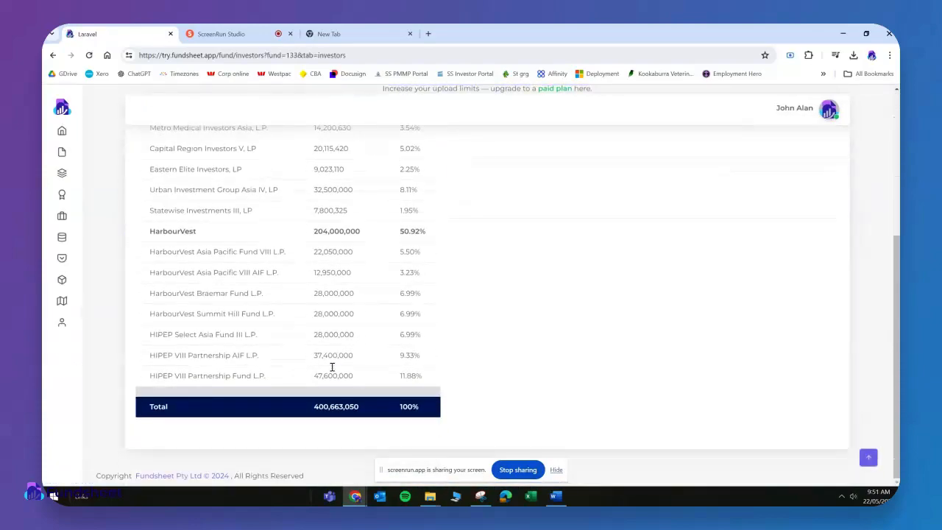